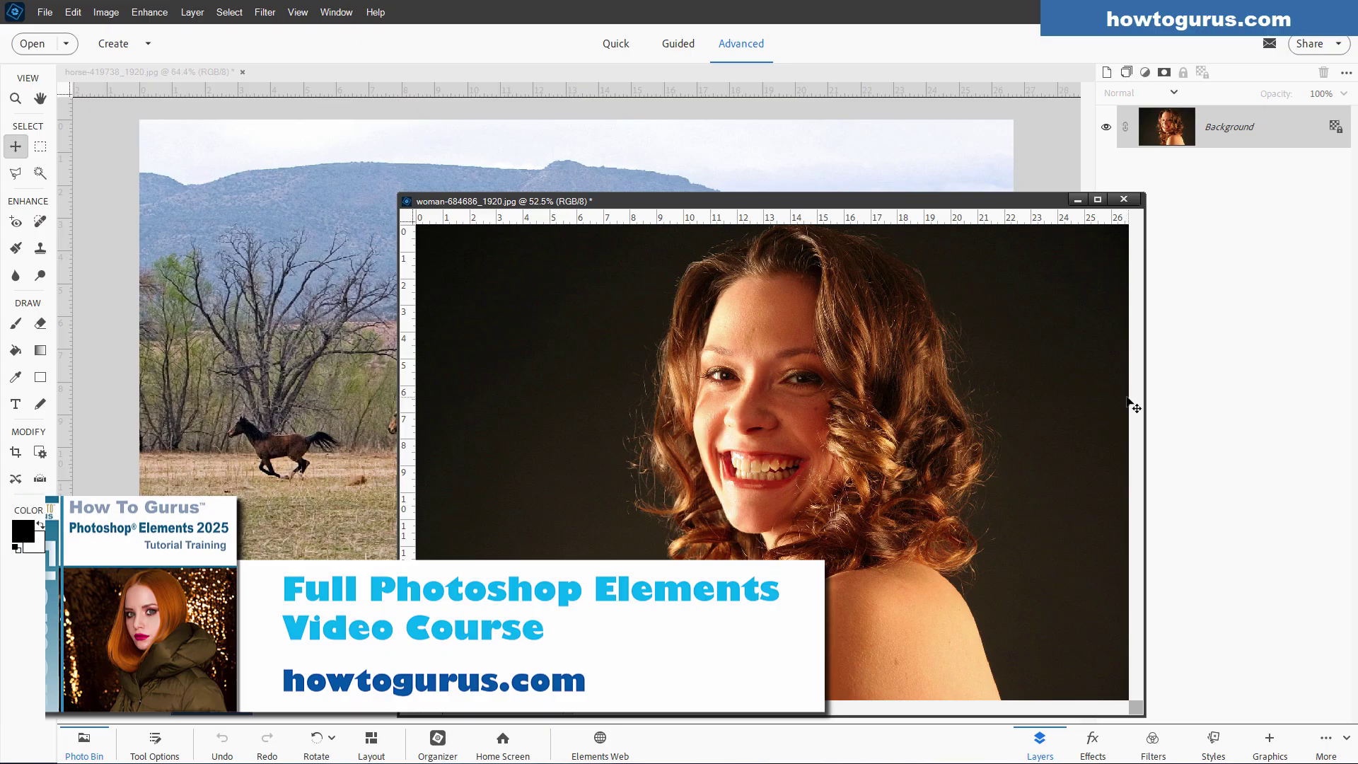
# - Turn off Allow Floating Documents in Advanced Mode in the General preferences
pyautogui.moveTo(830, 204)
pyautogui.mouseDown()
pyautogui.moveTo(919, 221)
pyautogui.moveTo(880, 394)
pyautogui.moveTo(952, 268)
pyautogui.moveTo(783, 227)
pyautogui.moveTo(835, 256)
pyautogui.moveTo(847, 218)
pyautogui.mouseUp()
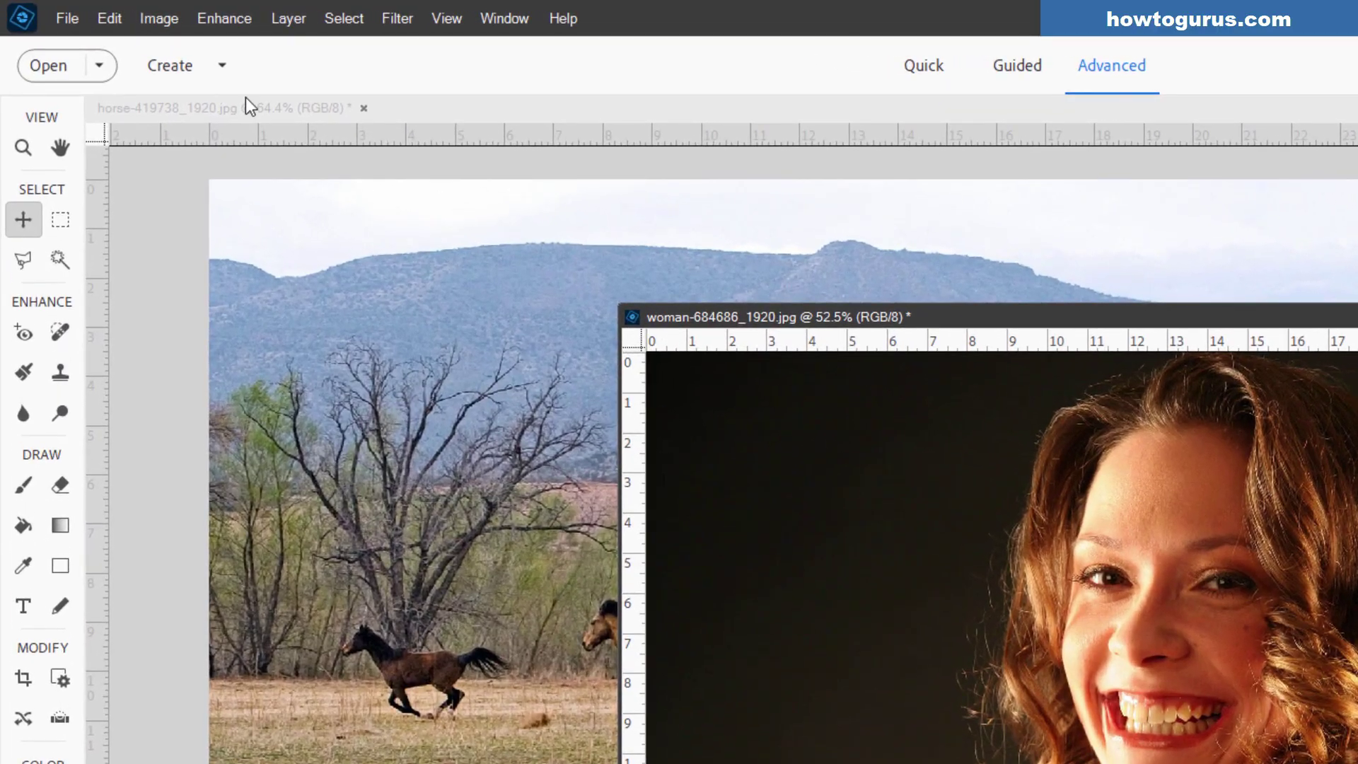
pyautogui.click(107, 17)
pyautogui.click(183, 447)
pyautogui.click(453, 444)
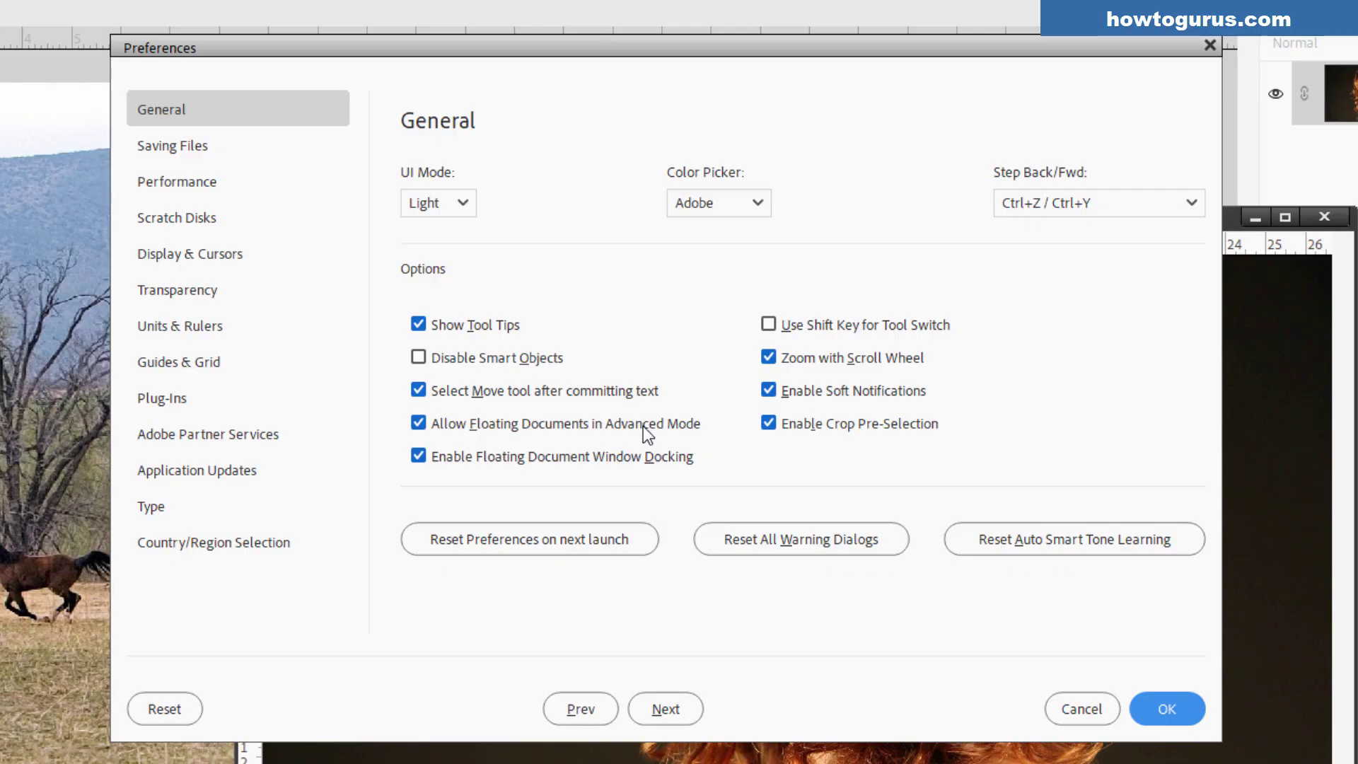
pyautogui.click(418, 423)
pyautogui.click(1153, 704)
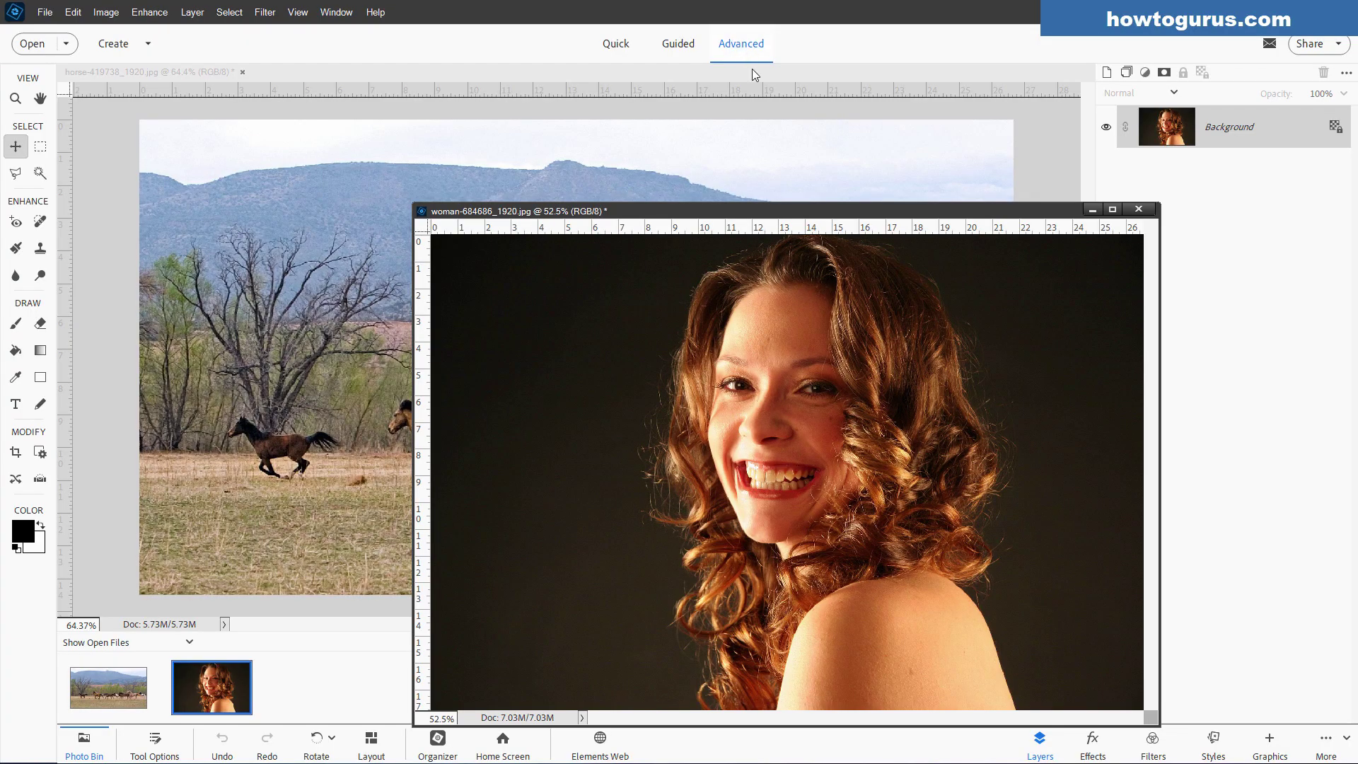
# - Copy the portrait into the horse photo as a new layer and close the original portrait
pyautogui.moveTo(753, 216); pyautogui.dragTo(804, 381)
pyautogui.moveTo(1201, 135); pyautogui.dragTo(727, 261)
pyautogui.click(1190, 373)
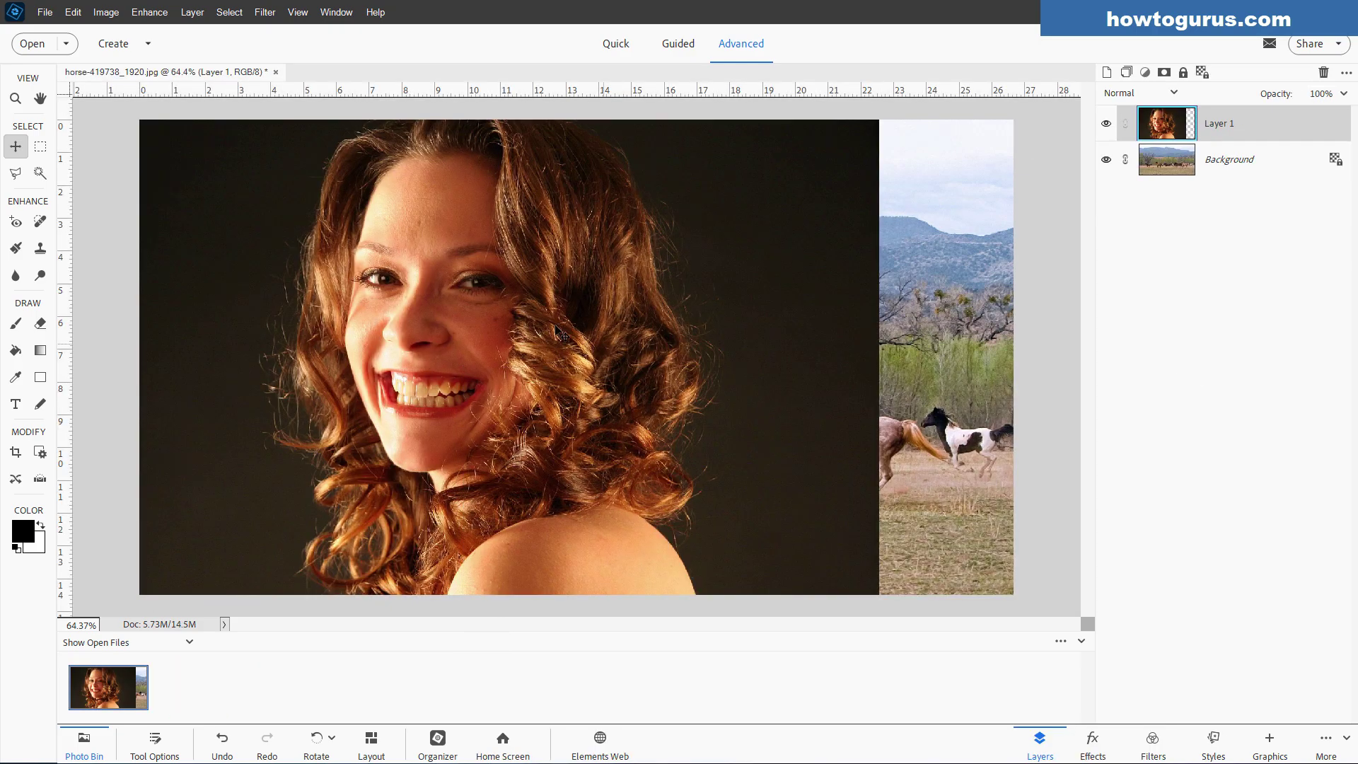
pyautogui.moveTo(537, 317); pyautogui.dragTo(726, 366)
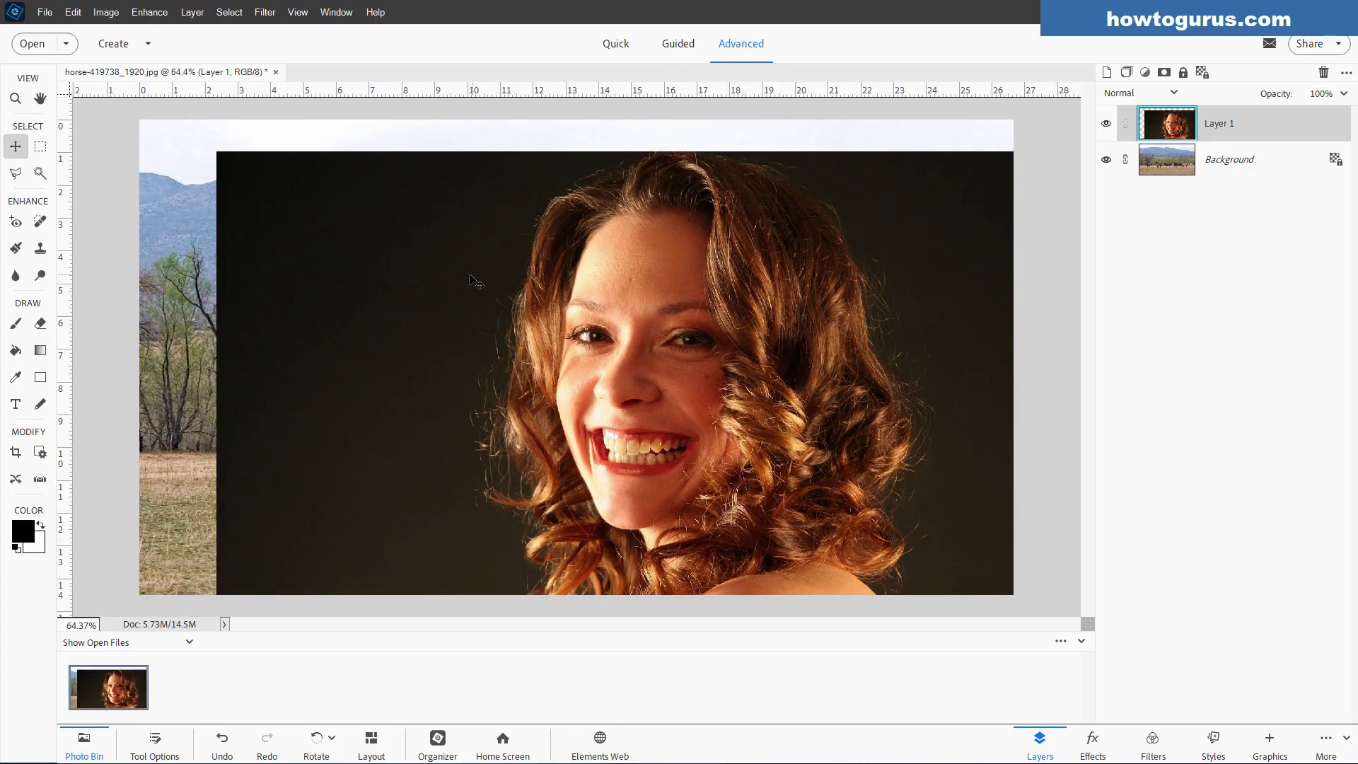
# - Scale the portrait layer to about 75% and position it on the right of the canvas
pyautogui.hotkey('ctrl', 't')
pyautogui.moveTo(217, 150); pyautogui.dragTo(579, 382)
pyautogui.moveTo(785, 431); pyautogui.dragTo(654, 227)
pyautogui.moveTo(950, 522); pyautogui.dragTo(1079, 608)
pyautogui.moveTo(893, 496); pyautogui.dragTo(852, 489)
pyautogui.click(988, 606)
# - Pick the Elliptical Marquee tool, test the Feather slider and a trial circular selection, then deselect
pyautogui.click(40, 146)
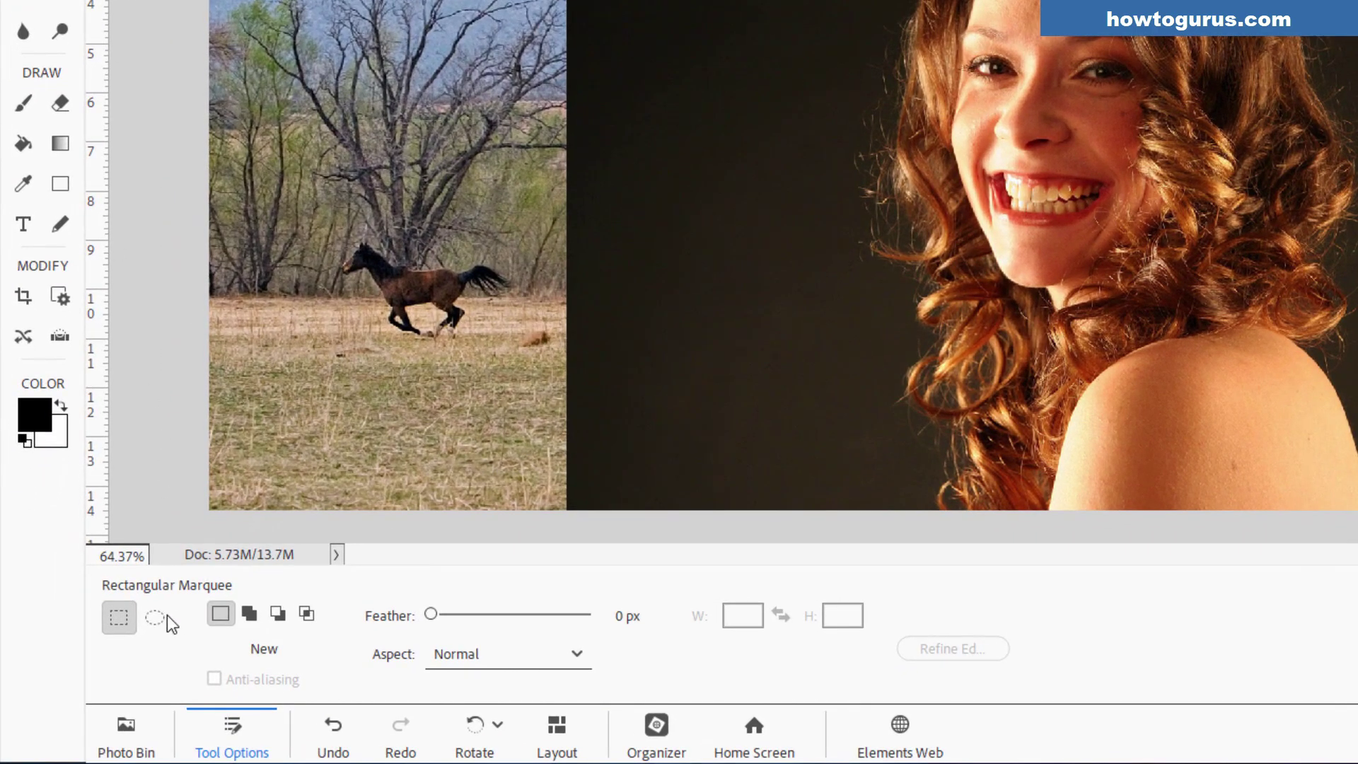
pyautogui.click(163, 617)
pyautogui.click(430, 614)
pyautogui.moveTo(428, 615)
pyautogui.mouseDown()
pyautogui.moveTo(470, 614)
pyautogui.moveTo(429, 614)
pyautogui.mouseUp()
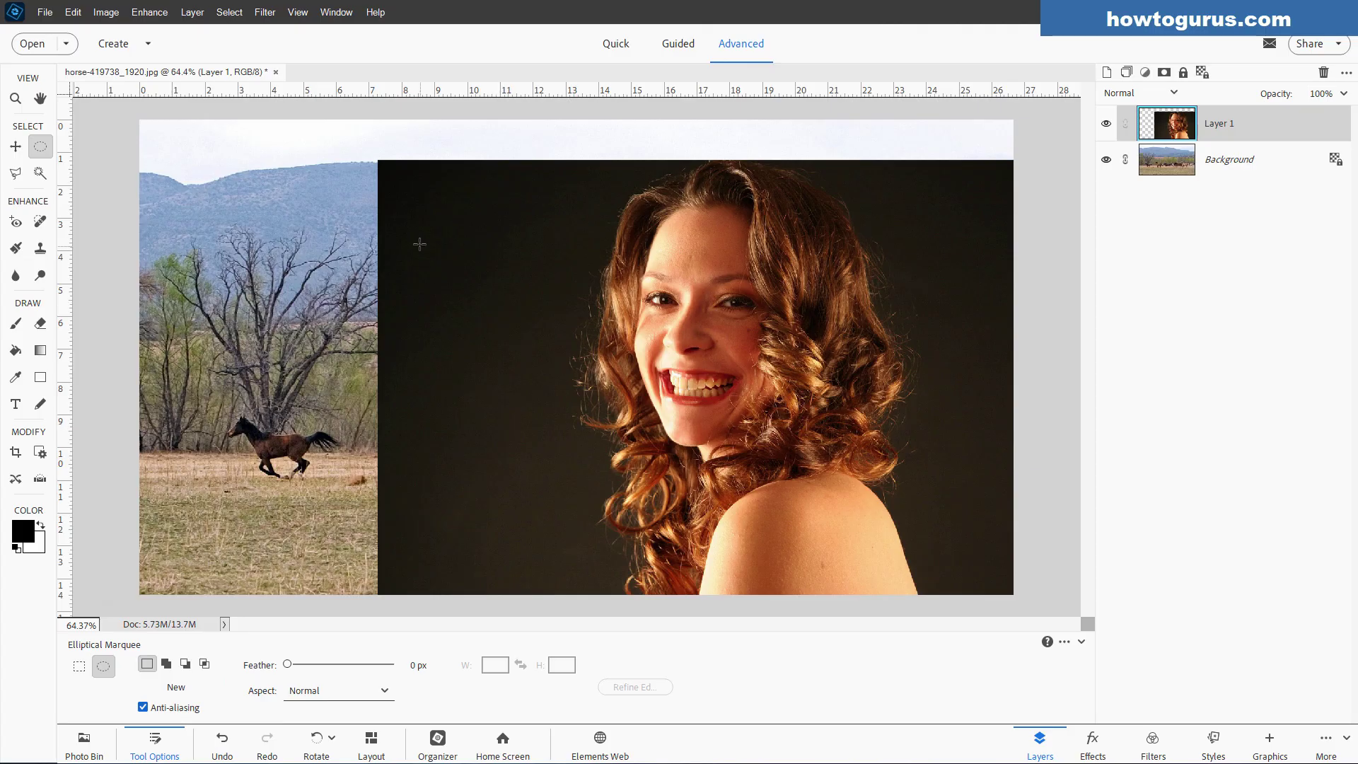
pyautogui.moveTo(420, 244); pyautogui.dragTo(512, 340)
pyautogui.press('shift')
pyautogui.hotkey('ctrl', 'd')
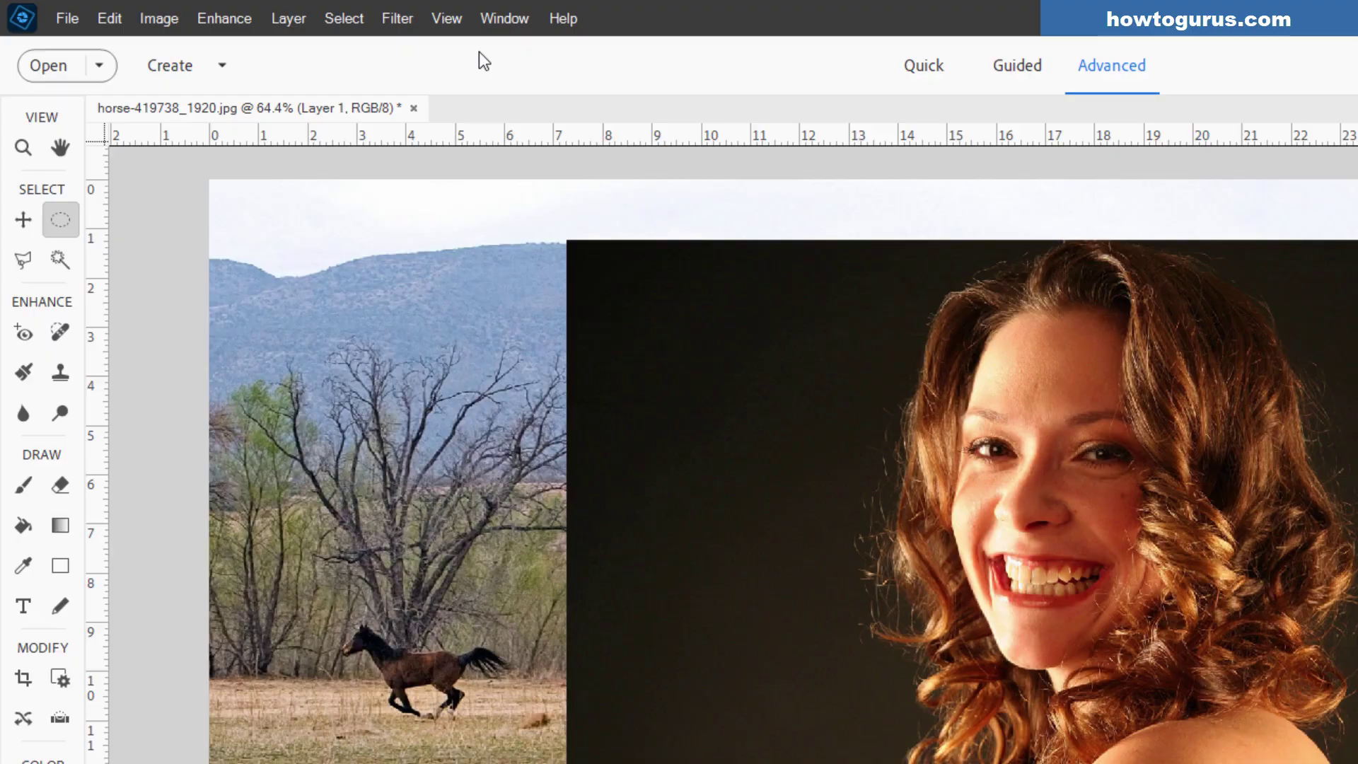
# - Place guides at the portrait's top edge and near 12.4 inches, then draw a constrained oval around the face
pyautogui.click(298, 12)
pyautogui.click(857, 171)
pyautogui.moveTo(1061, 133); pyautogui.dragTo(1091, 240)
pyautogui.moveTo(103, 548); pyautogui.dragTo(805, 522)
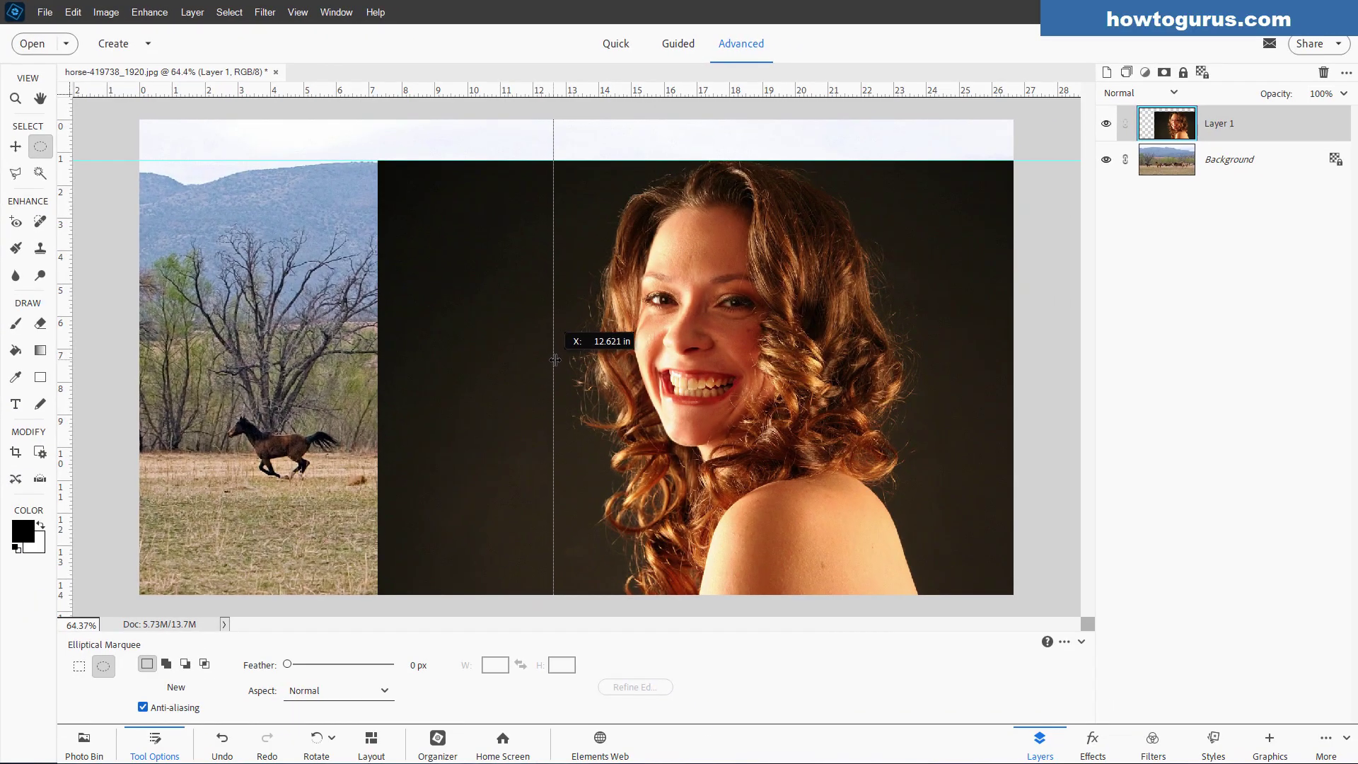
pyautogui.moveTo(555, 360); pyautogui.dragTo(547, 361)
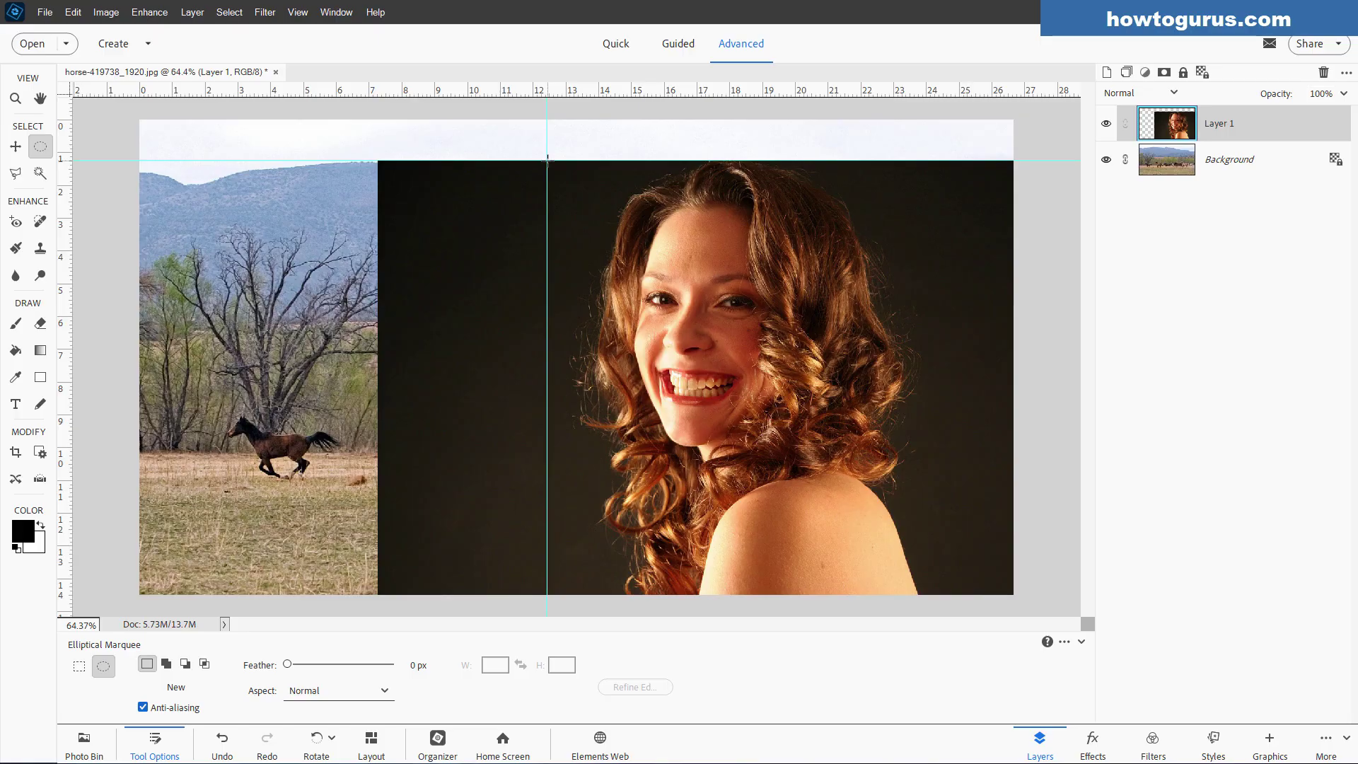
pyautogui.moveTo(547, 161); pyautogui.dragTo(924, 530)
pyautogui.press('shift')
# - Mask the portrait to the oval selection, clear all guides, and move it right and down
pyautogui.click(1164, 72)
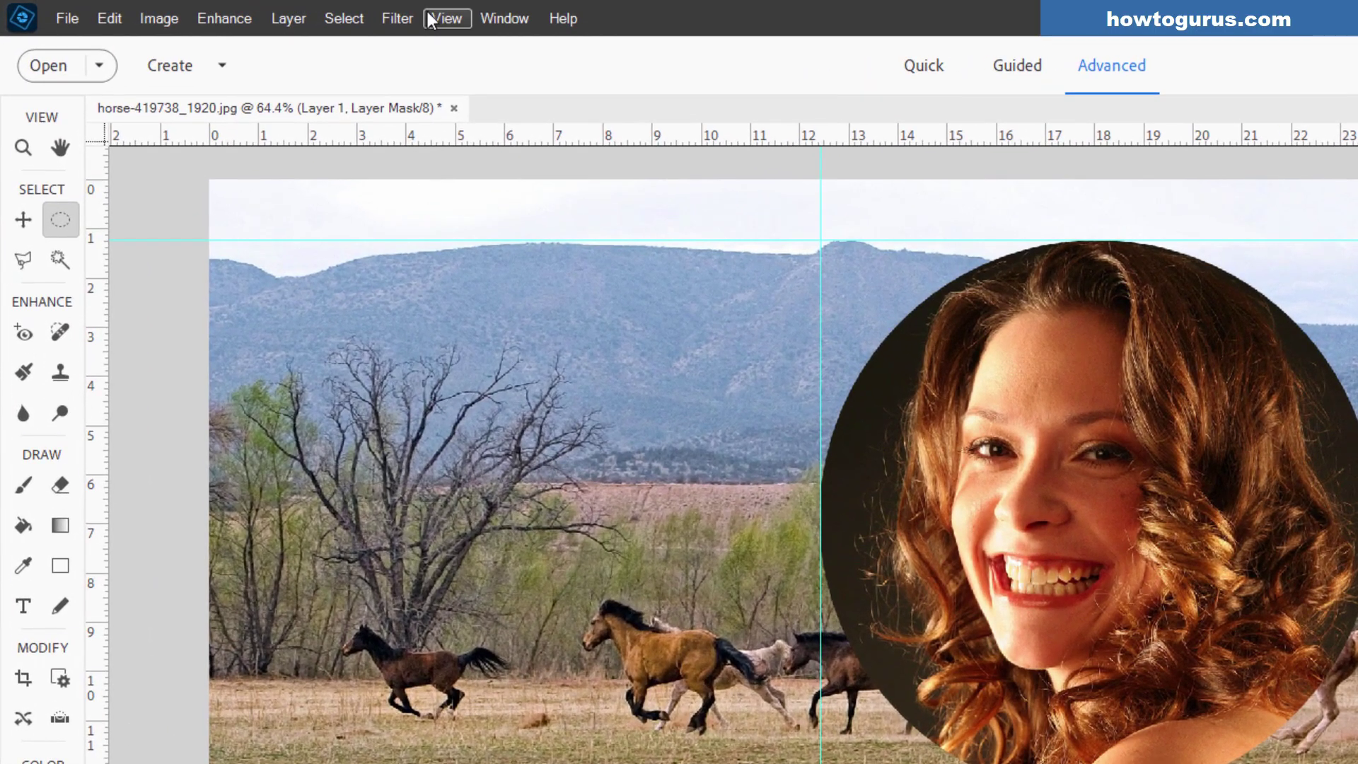
pyautogui.click(298, 12)
pyautogui.click(527, 347)
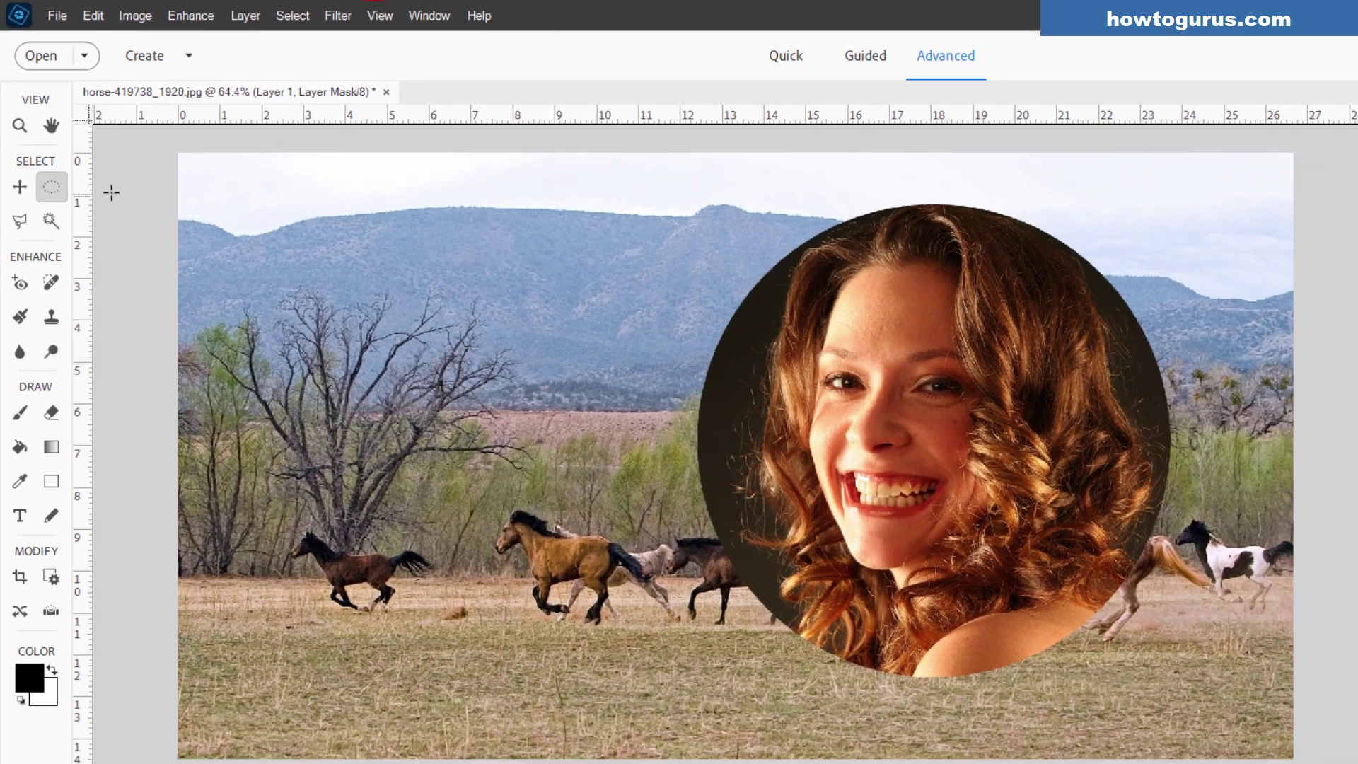
pyautogui.press('v')
pyautogui.moveTo(693, 382); pyautogui.dragTo(748, 387)
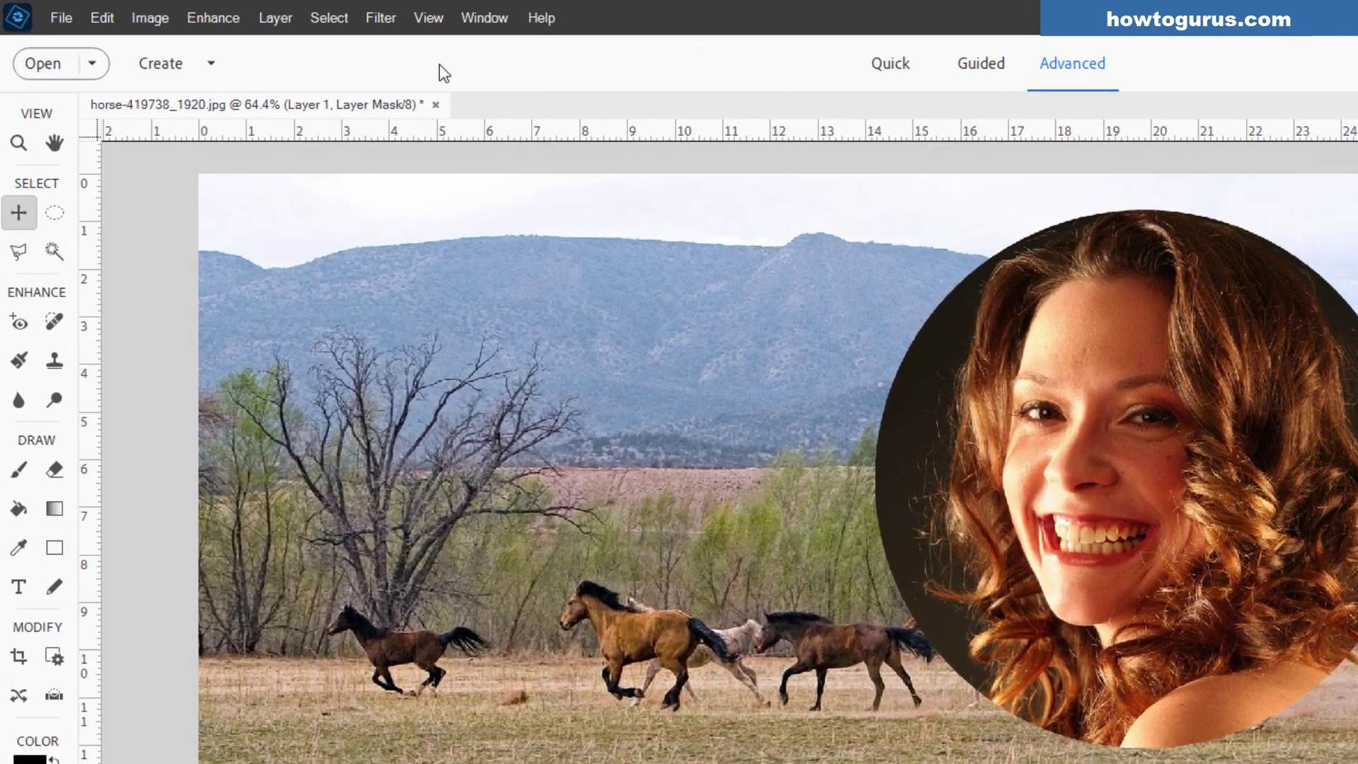
# - Apply a Gaussian Blur with radius 12.5 to the oval mask to soften its edge
pyautogui.click(266, 14)
pyautogui.moveTo(439, 173)
pyautogui.click(647, 262)
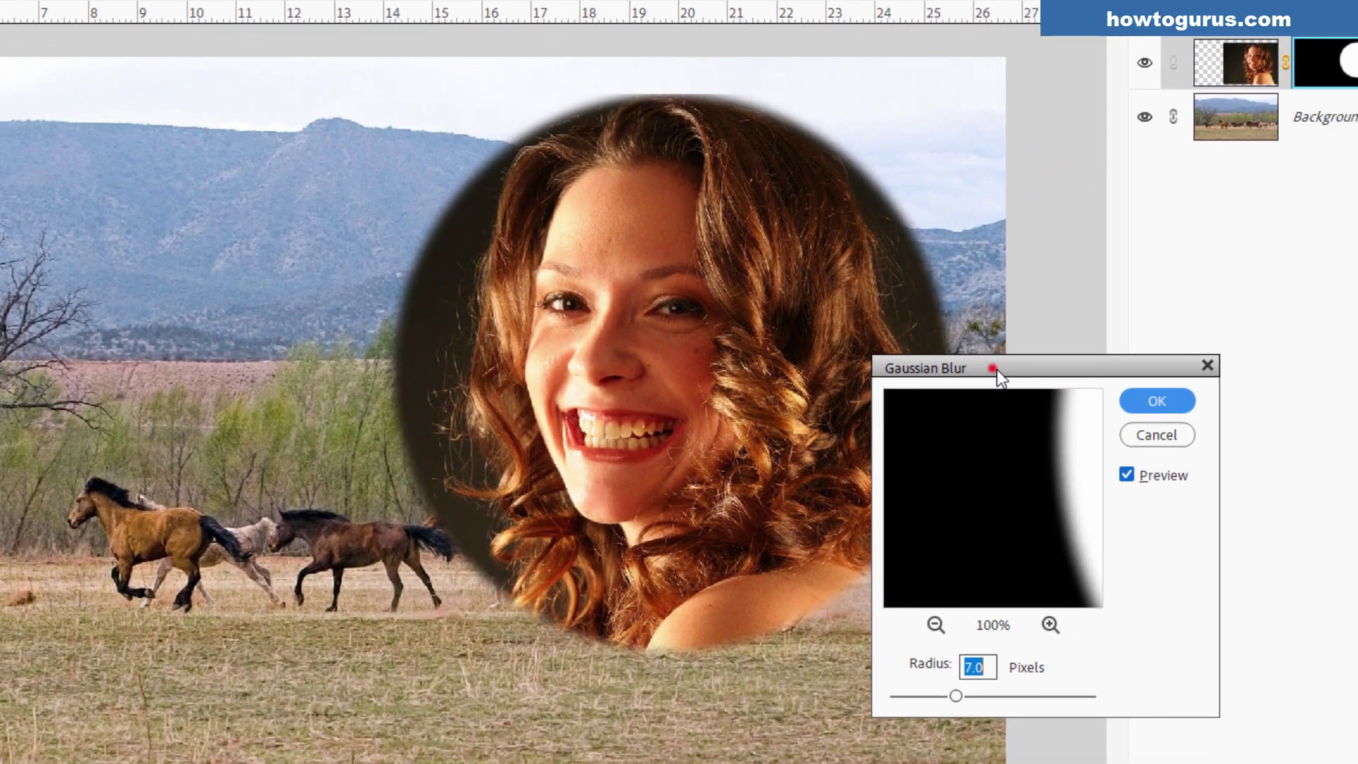
pyautogui.moveTo(996, 370); pyautogui.dragTo(1142, 392)
pyautogui.moveTo(1041, 702); pyautogui.dragTo(1057, 703)
pyautogui.press('Return')
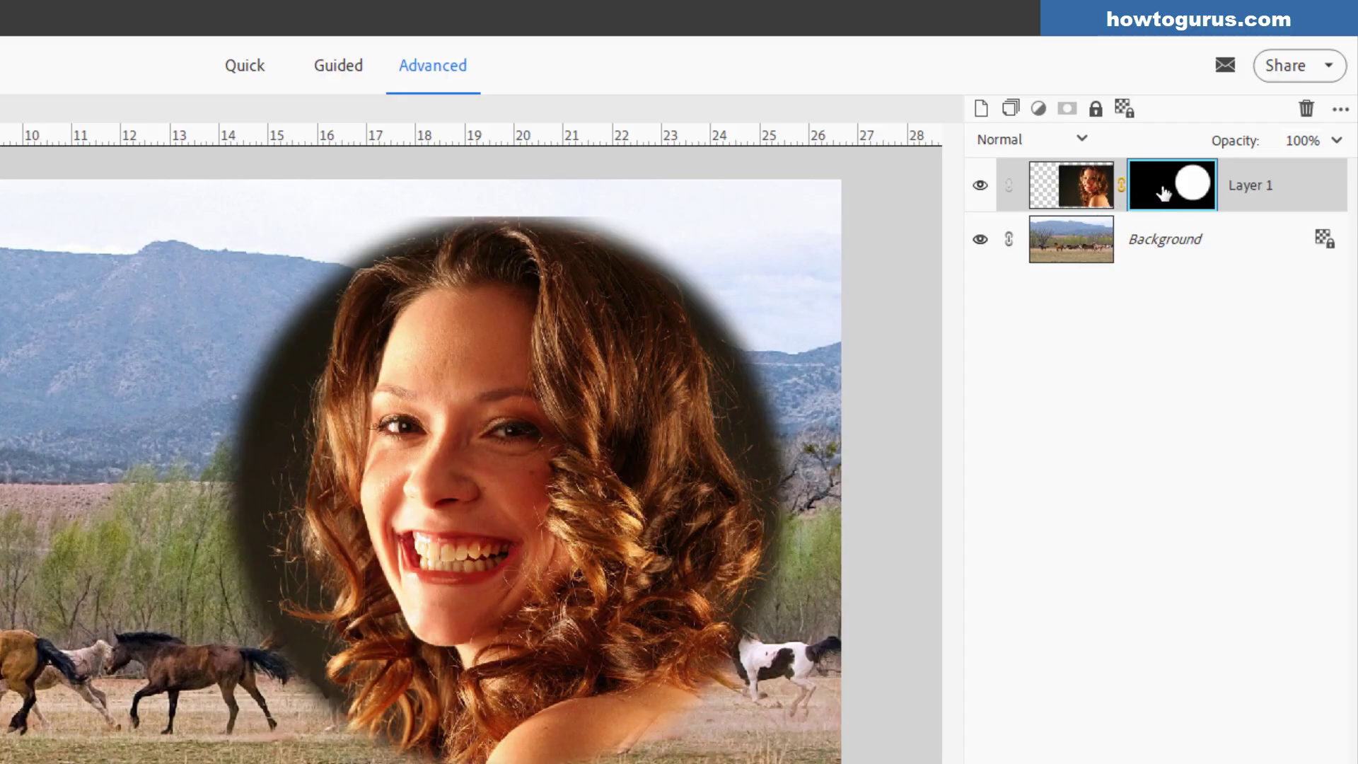
# - Disable Layer 1's mask and brush the sampled dark backdrop colour above the portrait's top edge
pyautogui.rightClick(1163, 193)
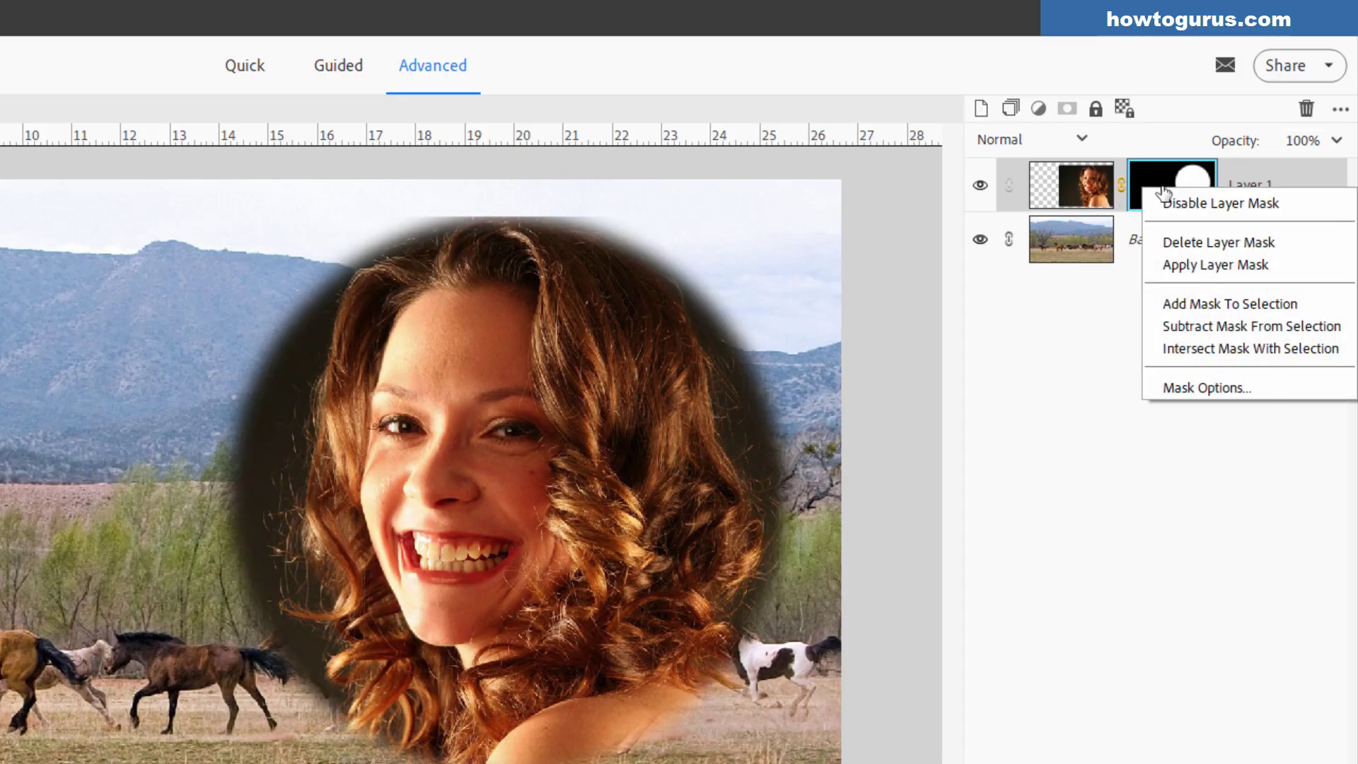
pyautogui.click(1203, 204)
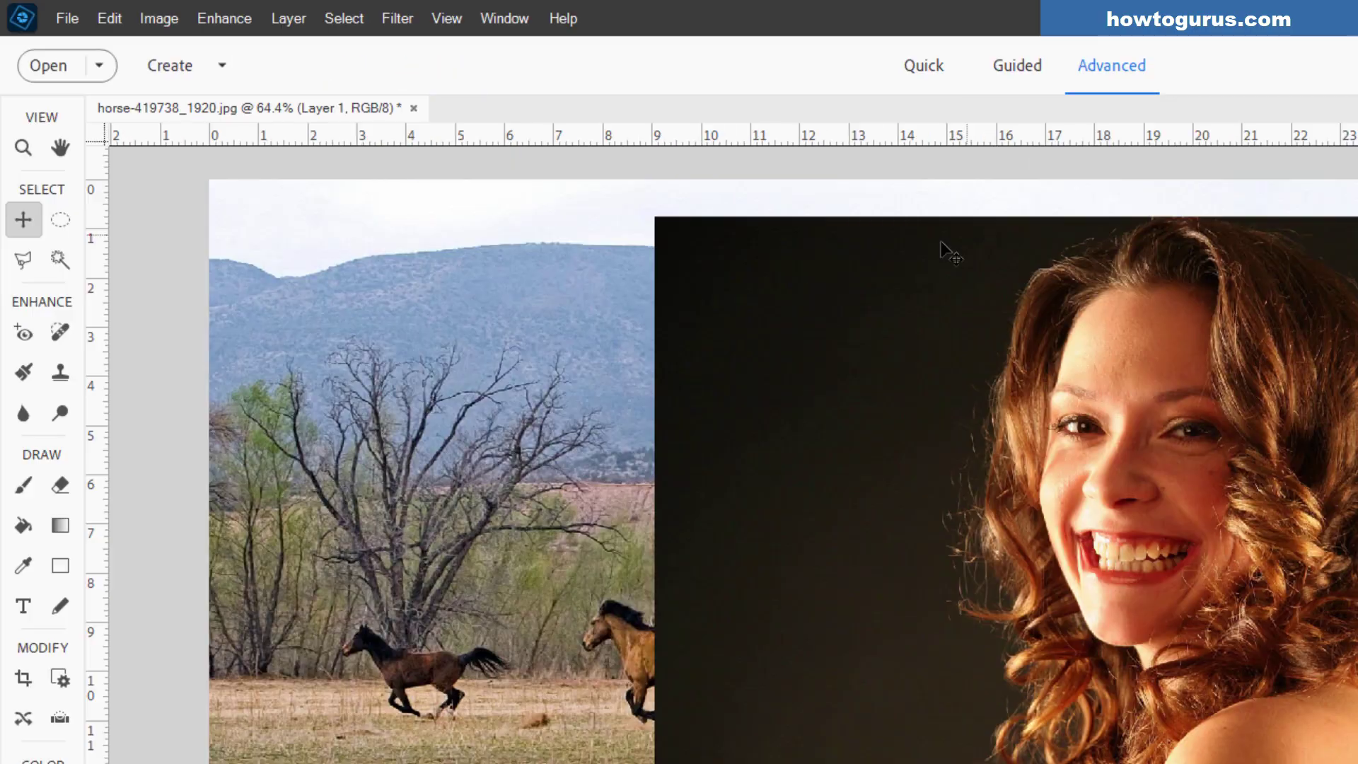
pyautogui.click(23, 485)
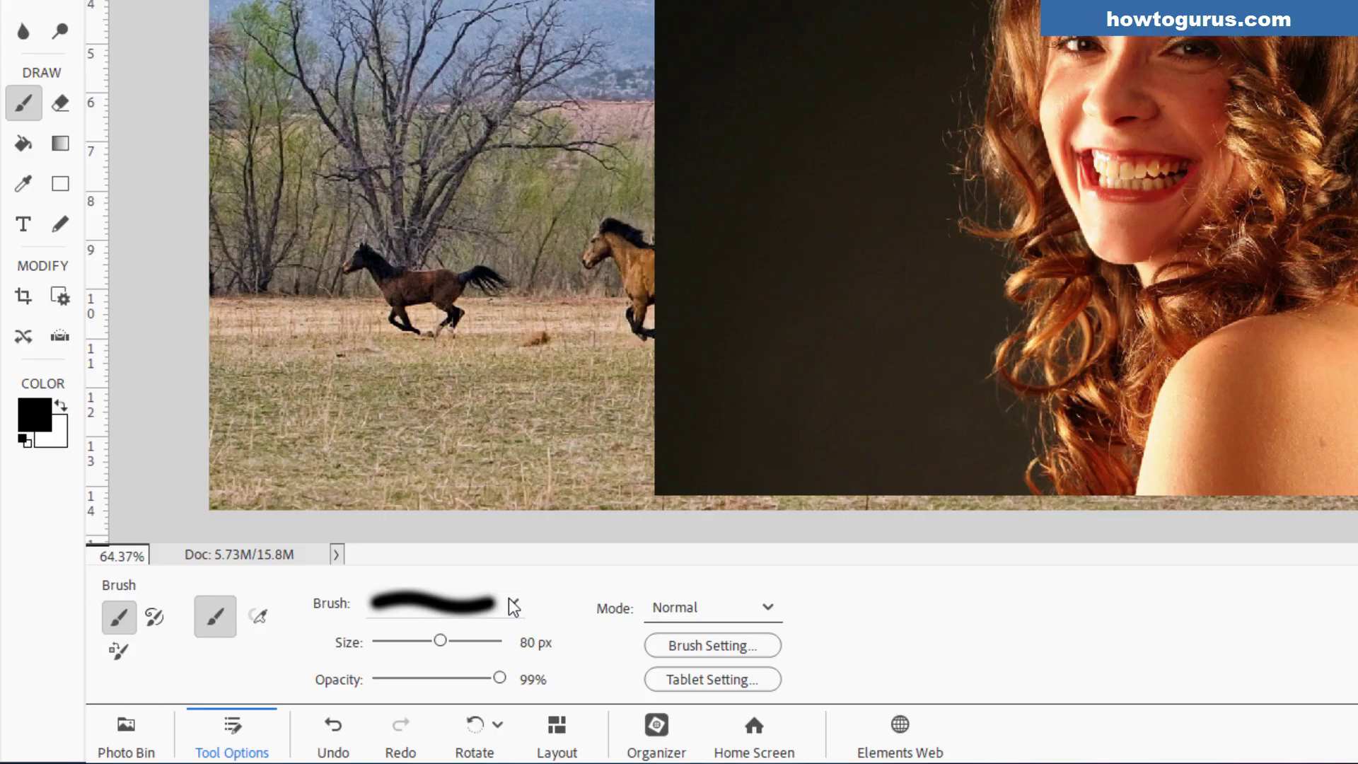
pyautogui.click(513, 605)
pyautogui.click(588, 559)
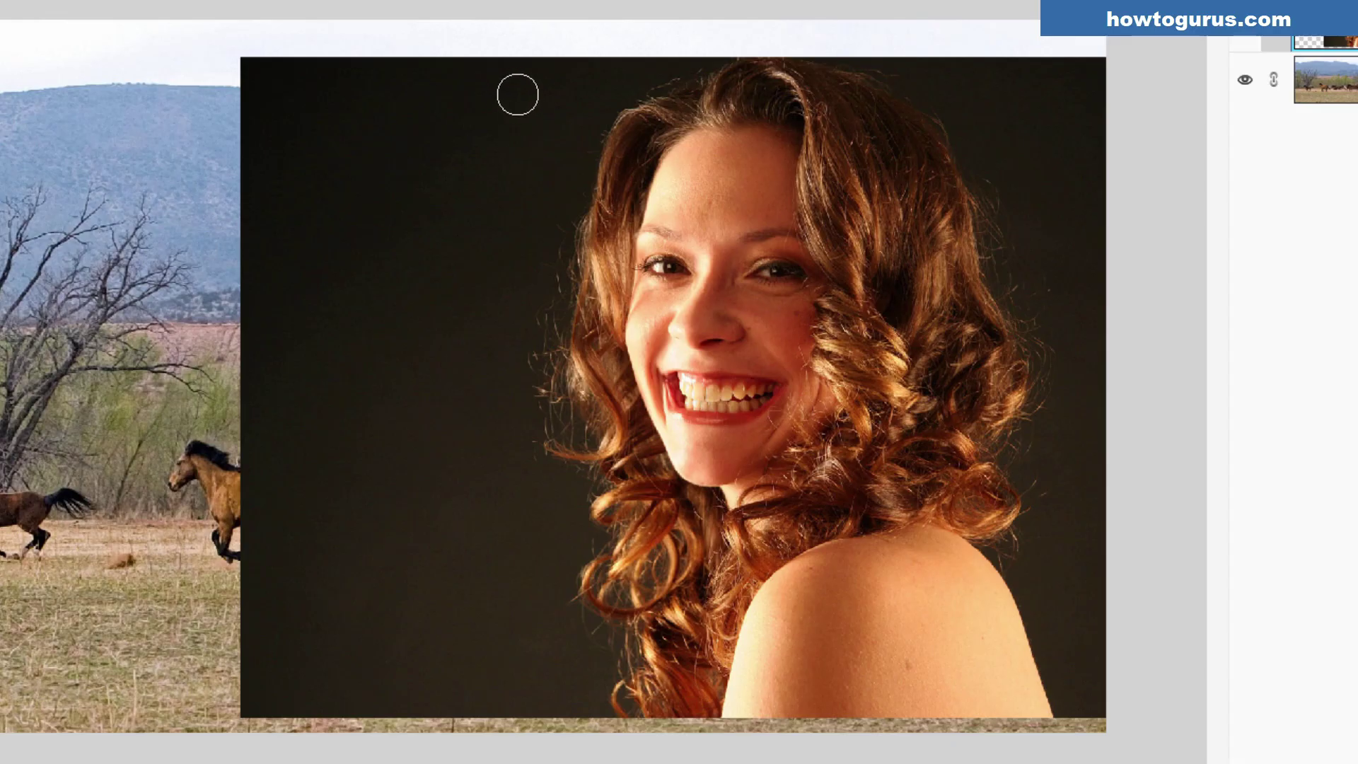
pyautogui.press('alt')
pyautogui.keyDown('alt'); pyautogui.click(541, 87); pyautogui.keyUp('alt')
pyautogui.moveTo(632, 42)
pyautogui.mouseDown()
pyautogui.moveTo(679, 45)
pyautogui.moveTo(634, 47)
pyautogui.moveTo(815, 37)
pyautogui.moveTo(953, 56)
pyautogui.moveTo(785, 28)
pyautogui.moveTo(546, 43)
pyautogui.mouseUp()
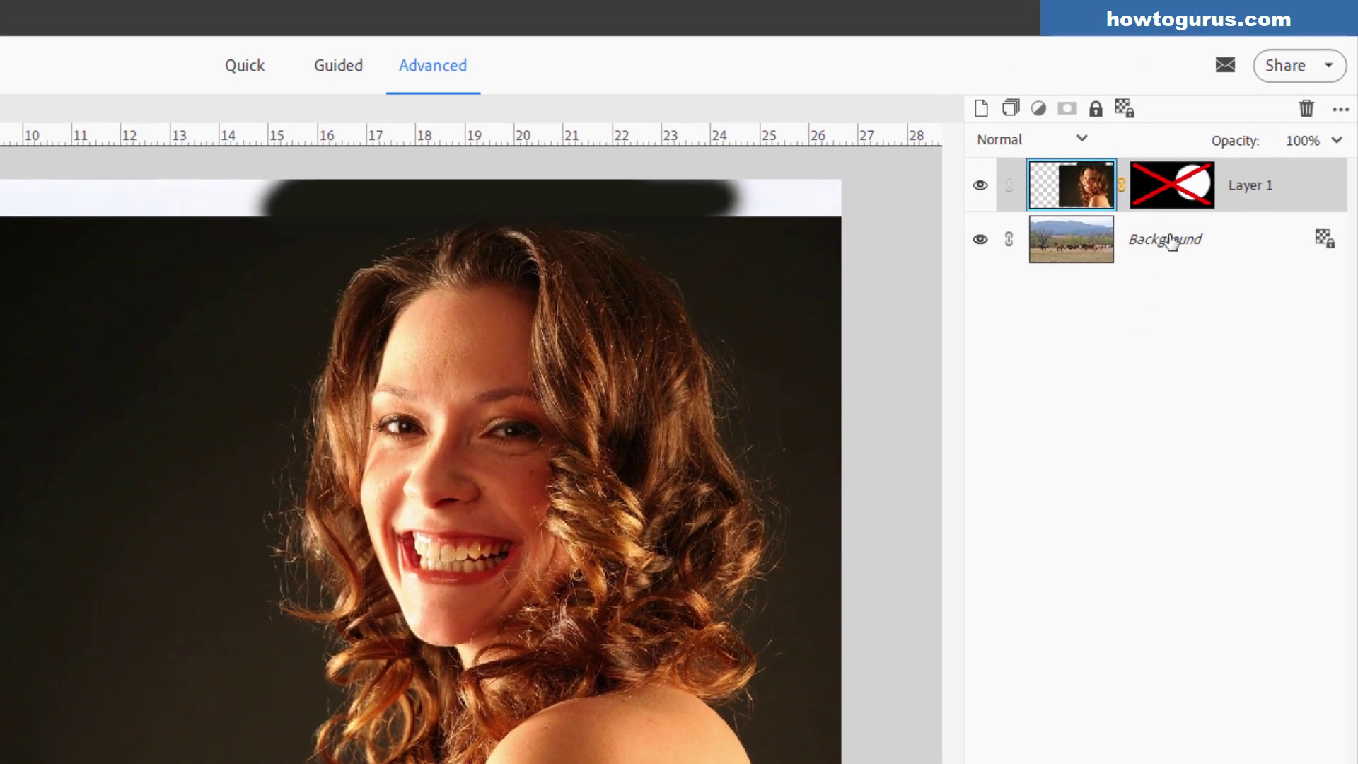
# - Enable Layer 1's mask again to restore the soft-edged oval portrait
pyautogui.rightClick(1163, 192)
pyautogui.click(1183, 201)
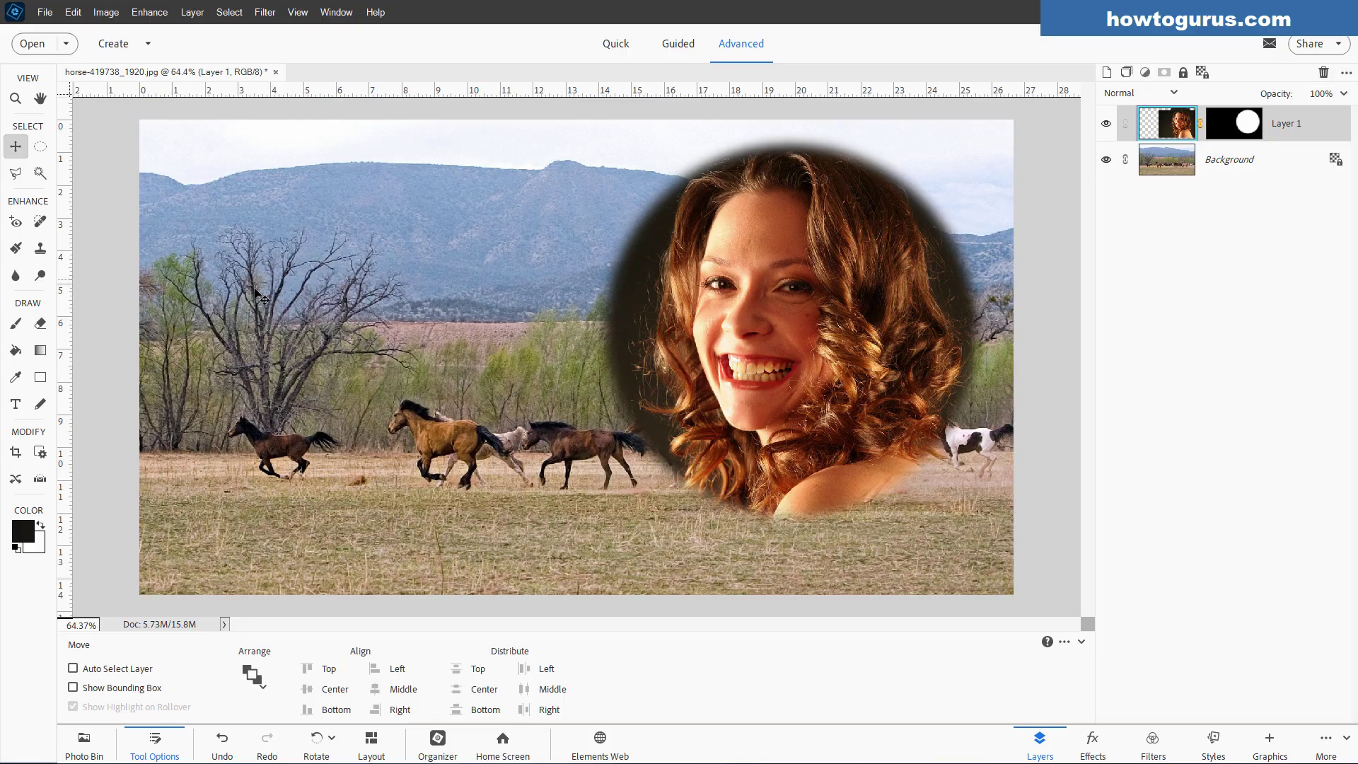
# - Switch to the Move tool and bring up the Filter > Blur submenu
pyautogui.click(41, 146)
pyautogui.click(16, 146)
pyautogui.click(264, 12)
pyautogui.moveTo(311, 116)
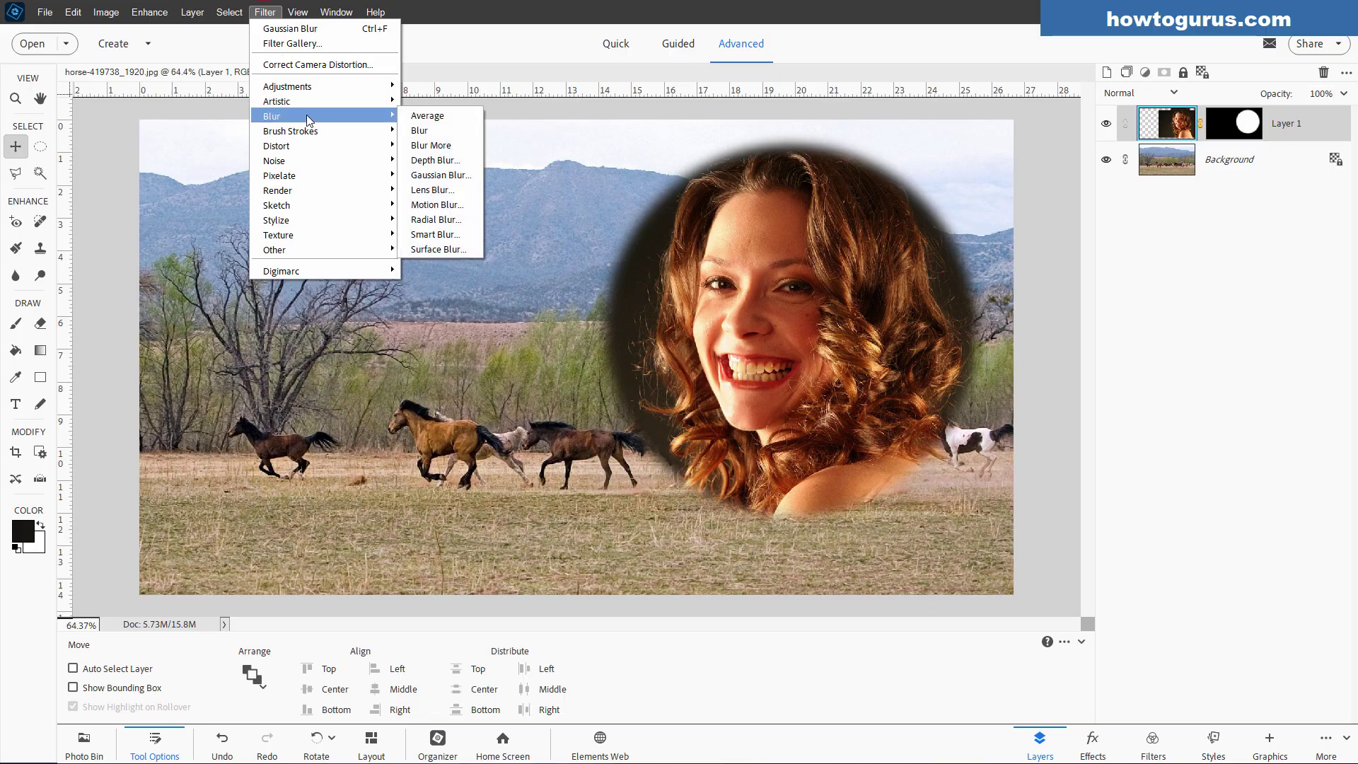